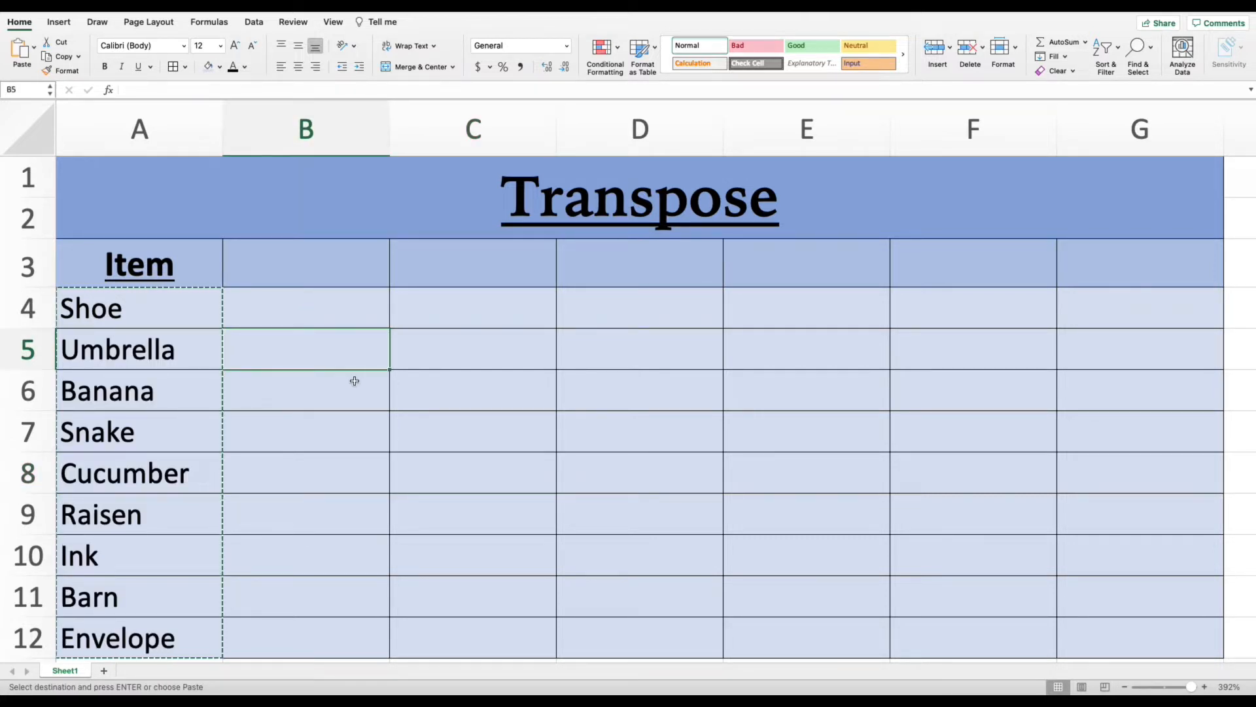
pyautogui.press('Escape')
pyautogui.click(315, 382)
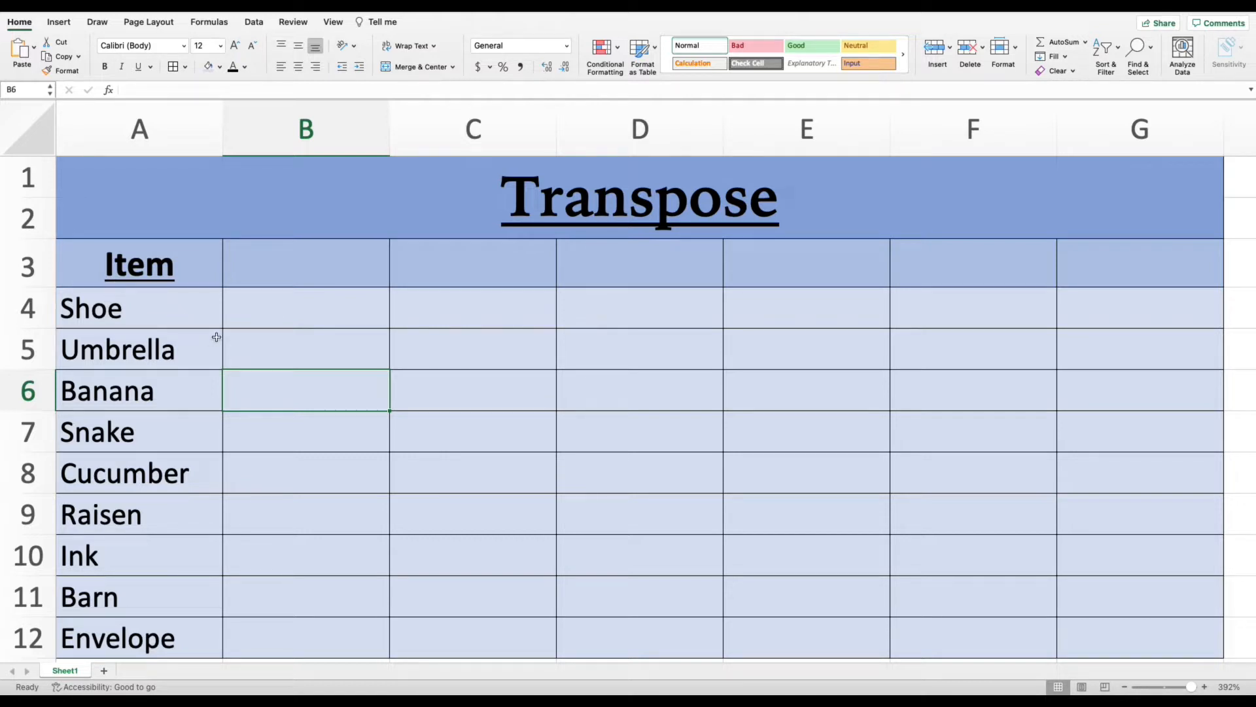
pyautogui.moveTo(165, 307); pyautogui.dragTo(150, 635)
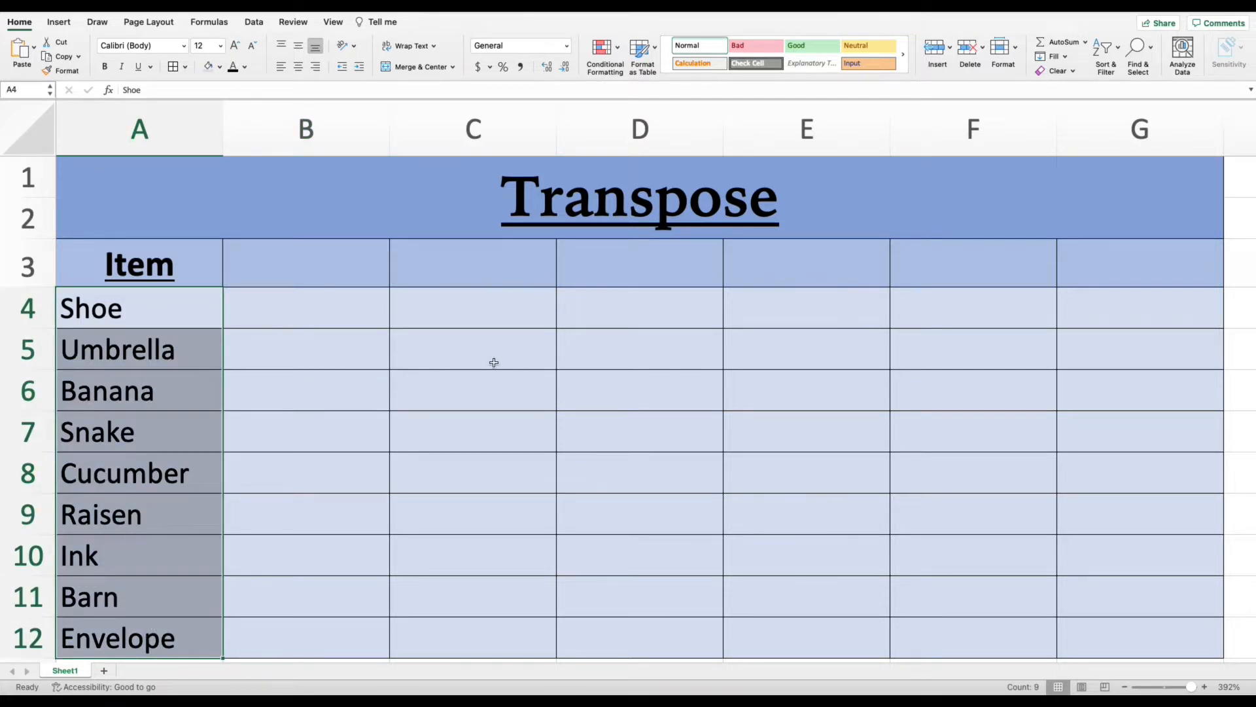
pyautogui.click(356, 353)
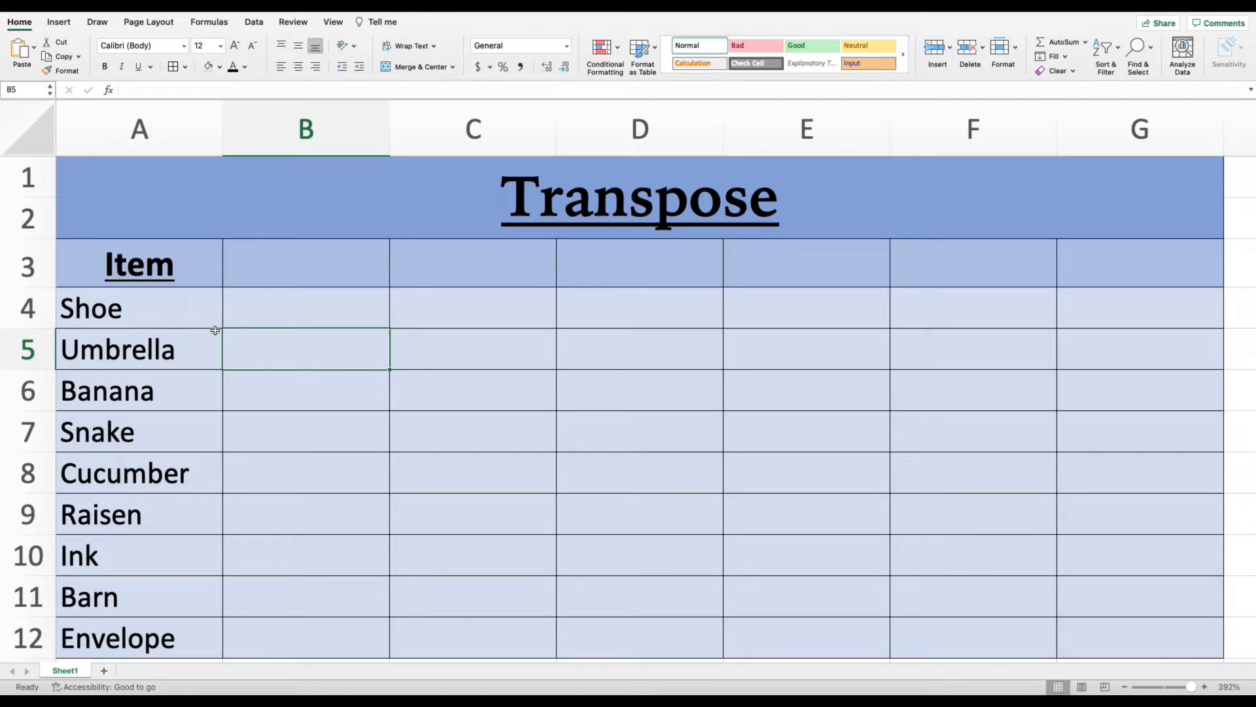
# - Copy the item list from Shoe to Envelope in cells A4:A12
pyautogui.click(170, 309)
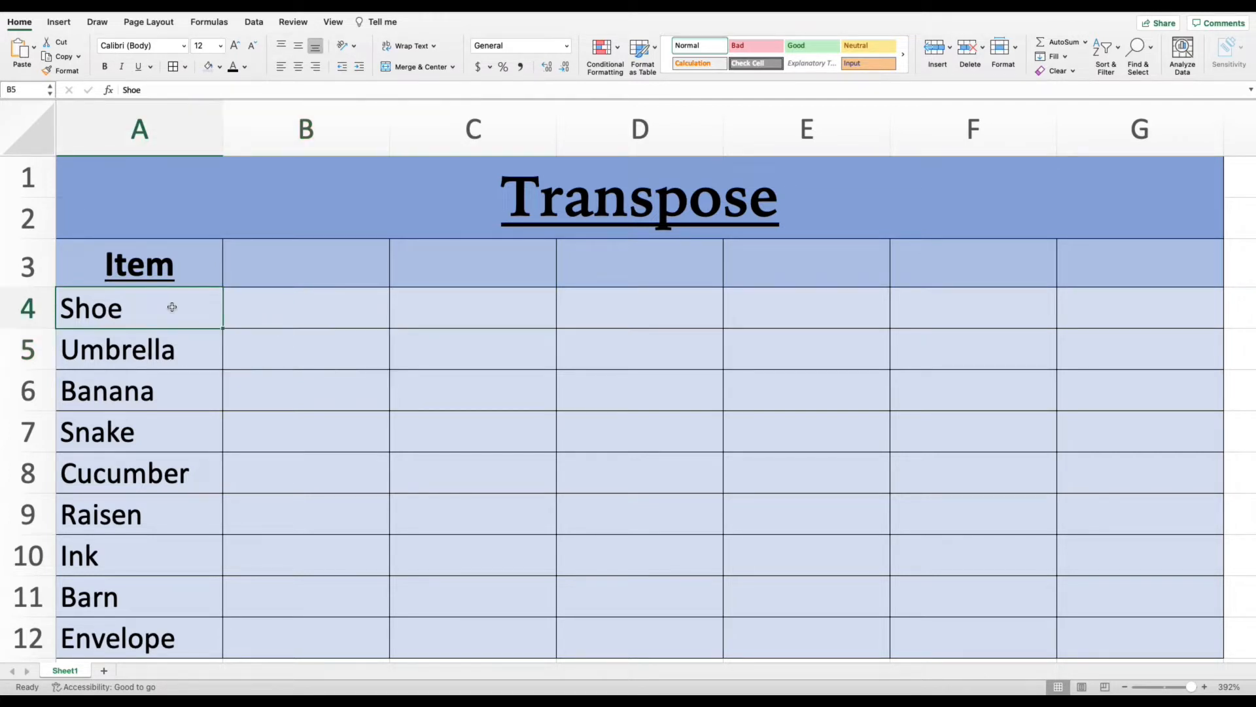
pyautogui.moveTo(172, 309); pyautogui.dragTo(168, 620)
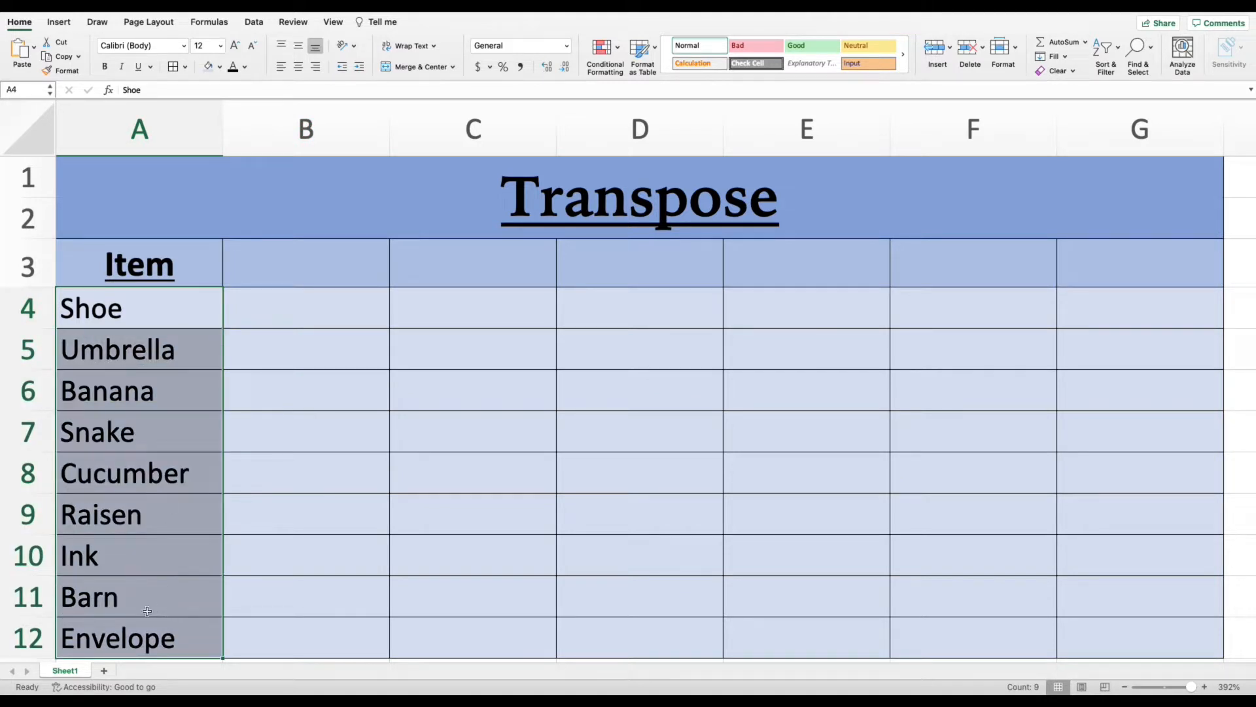
pyautogui.rightClick(201, 342)
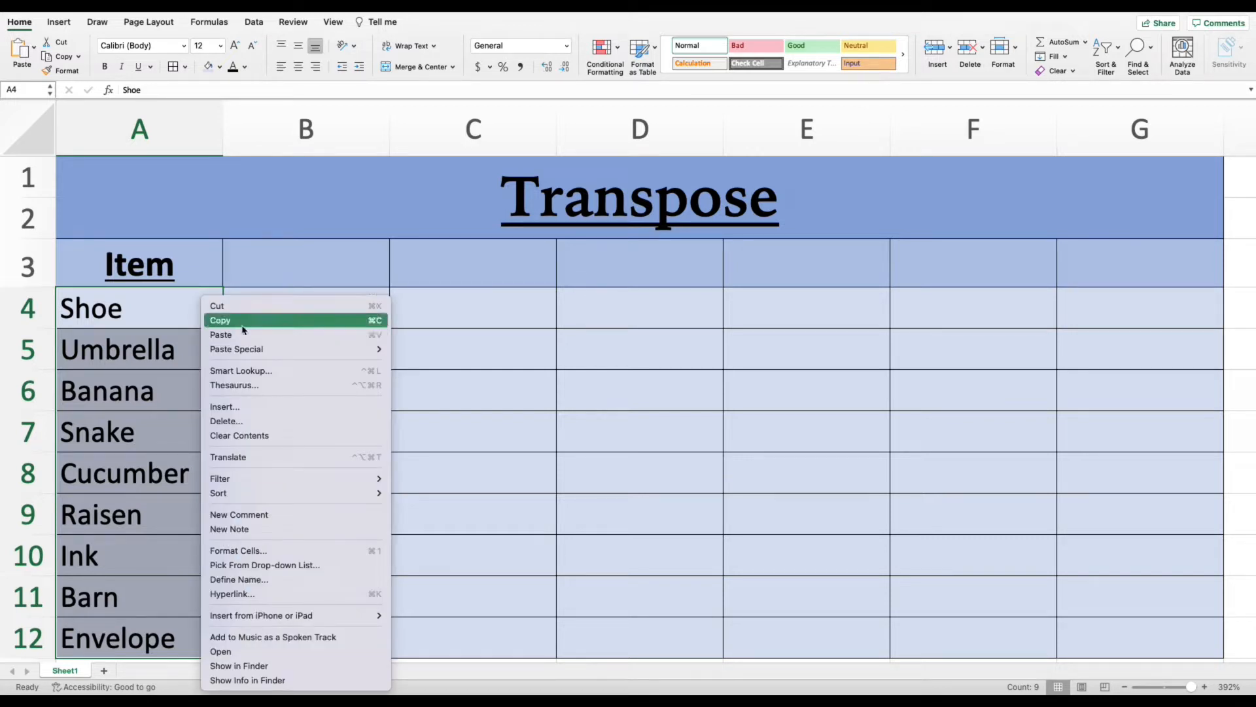
pyautogui.click(191, 343)
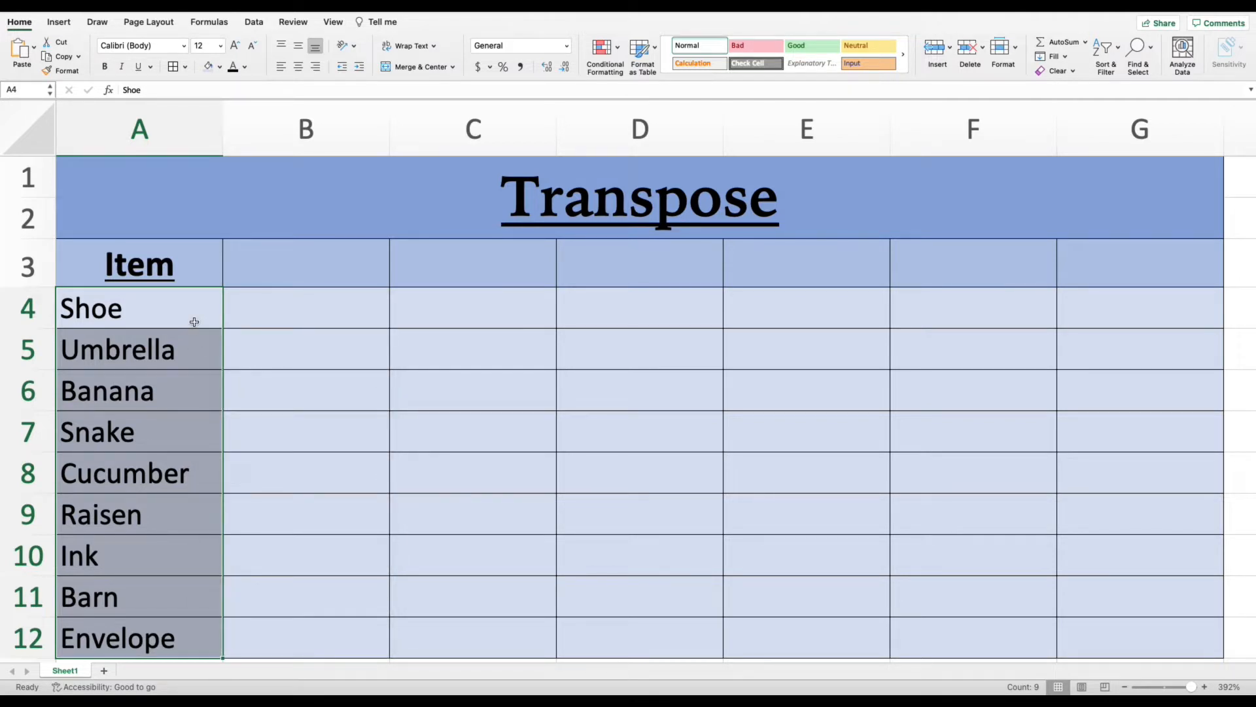
pyautogui.press('super+c')
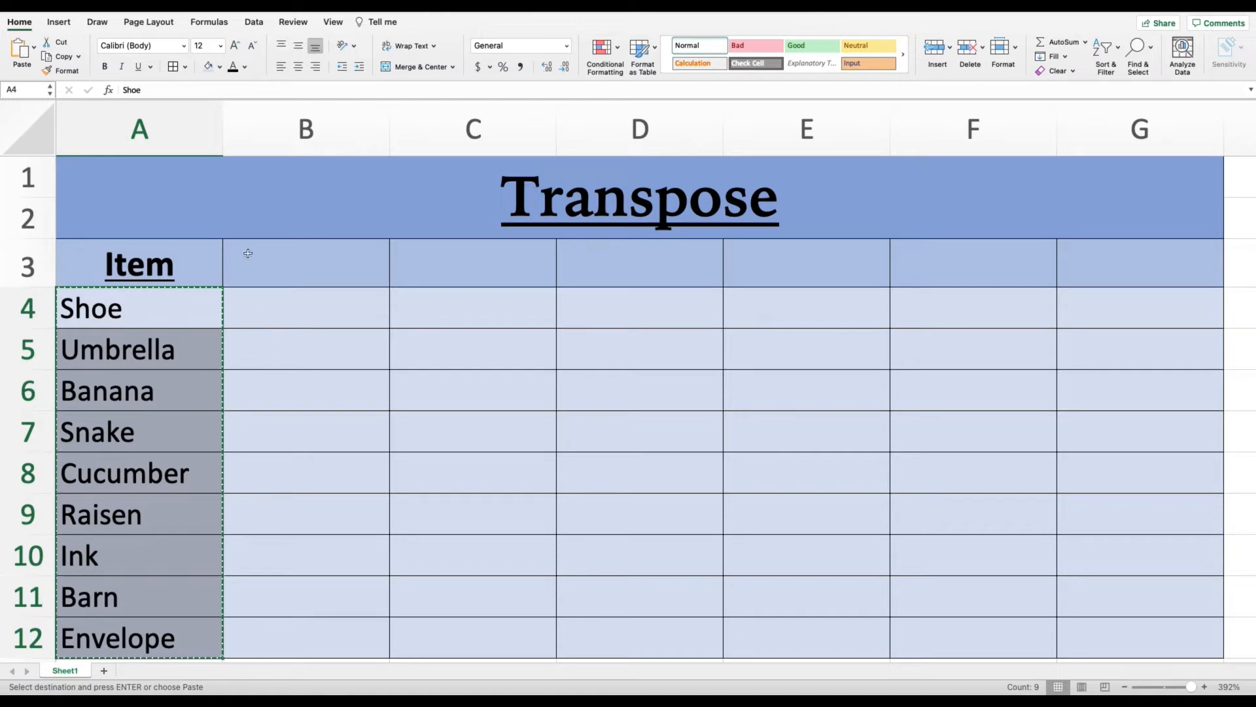
# - Paste the copied items transposed into row 4, starting at cell B4
pyautogui.click(261, 300)
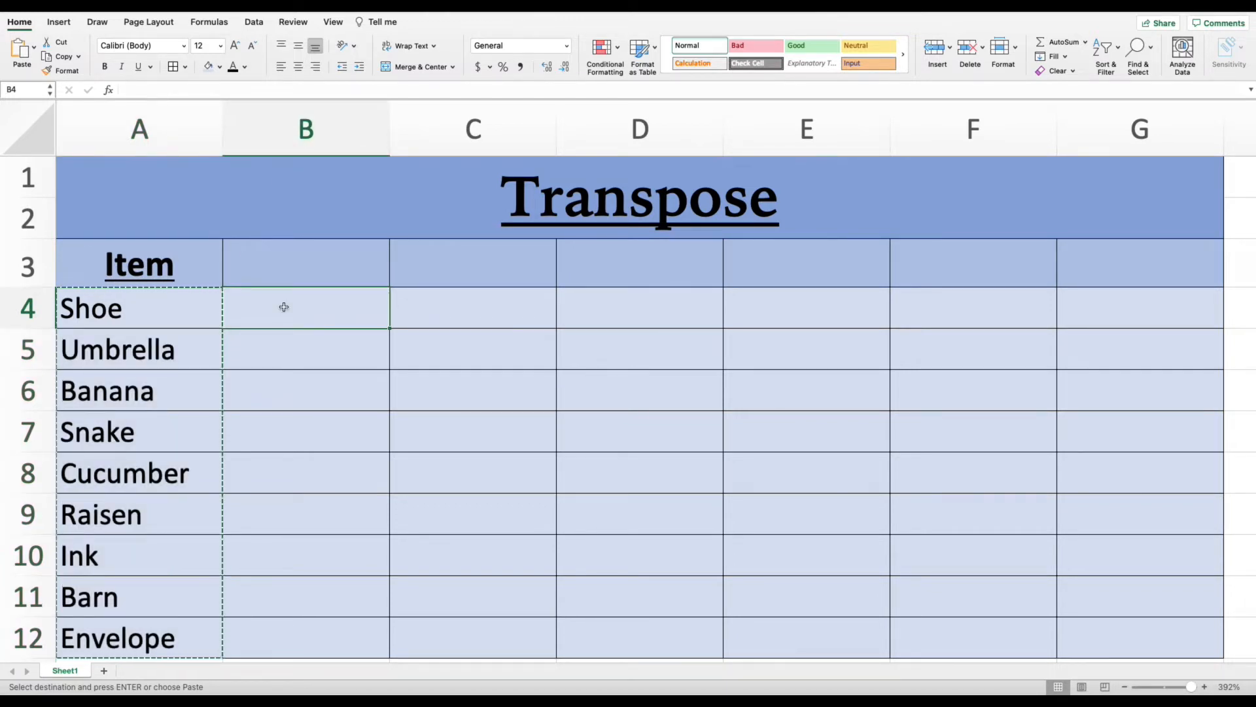
pyautogui.click(34, 49)
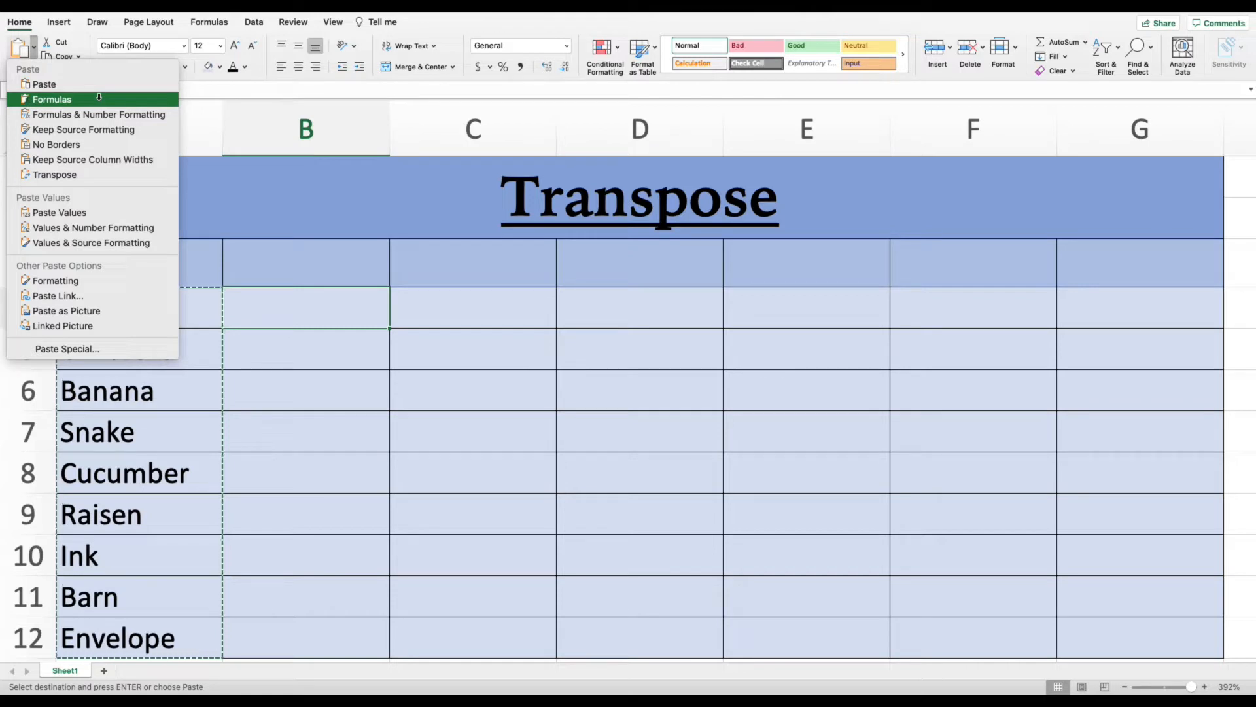
pyautogui.click(91, 176)
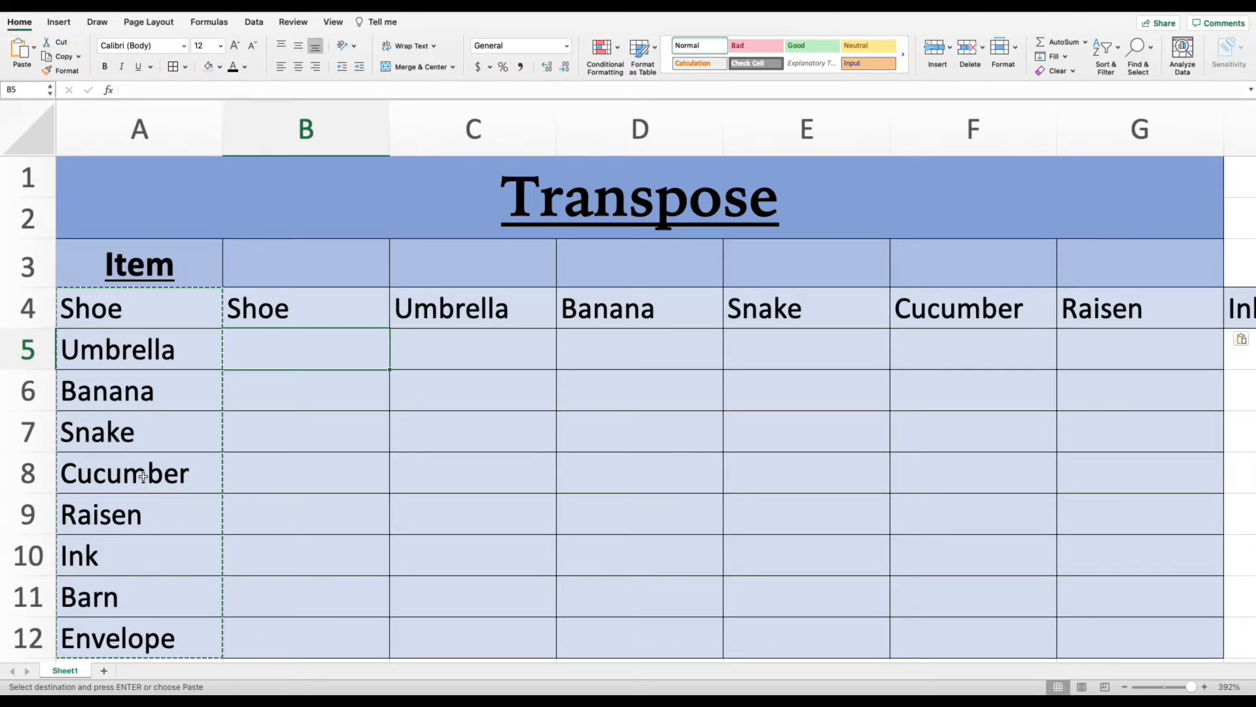
pyautogui.moveTo(282, 301); pyautogui.dragTo(1200, 316)
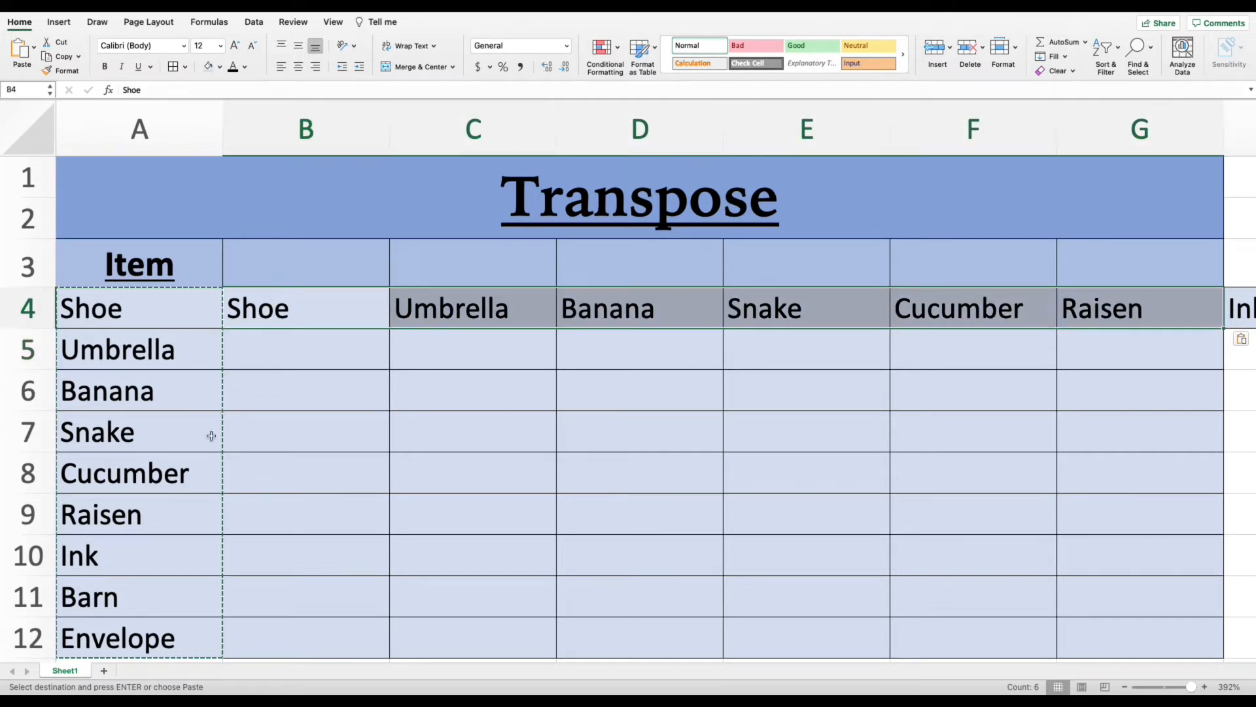
pyautogui.click(231, 389)
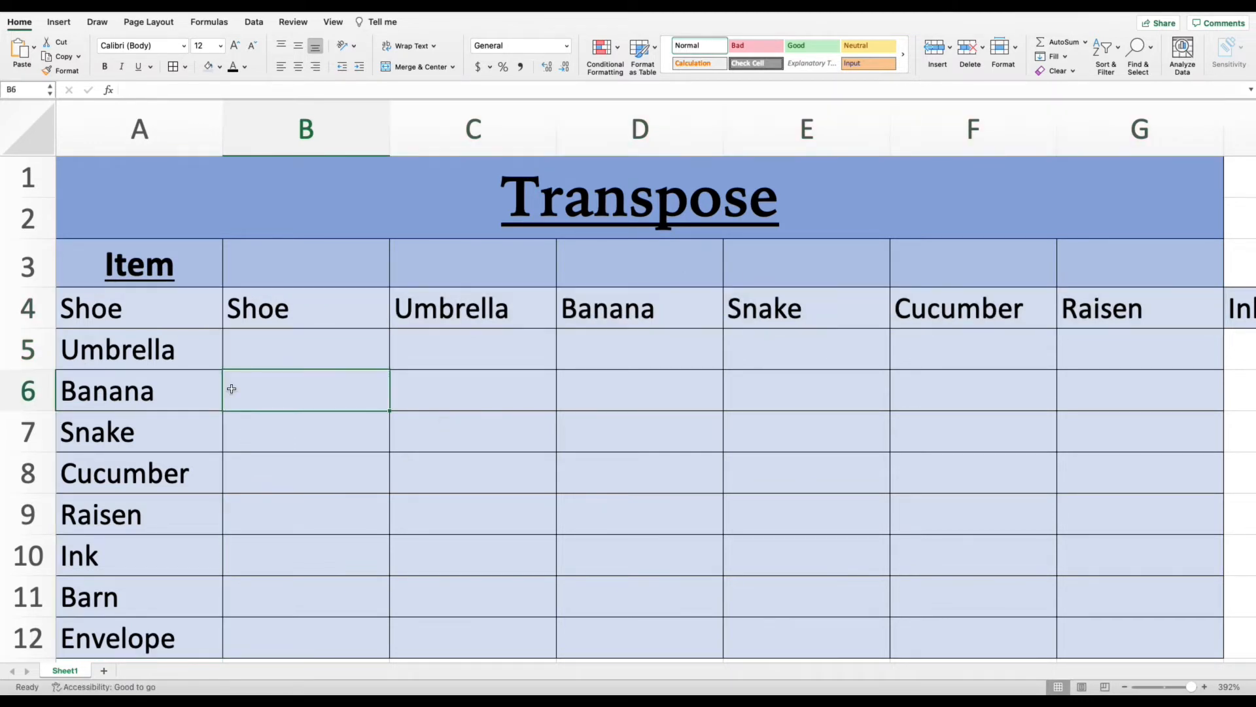
# - Clear the original items in A4:A12, and undo both the clearing and the transposed paste
pyautogui.moveTo(168, 300); pyautogui.dragTo(150, 619)
pyautogui.press('Delete')
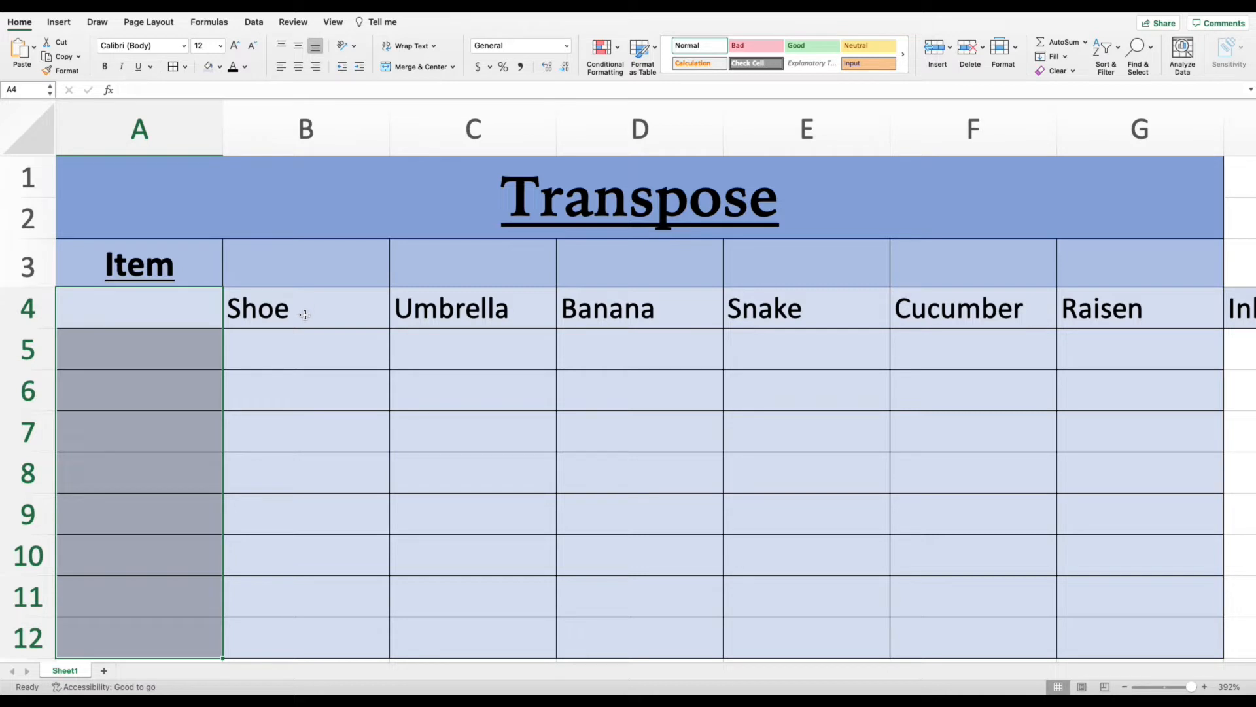
pyautogui.press('super+z')
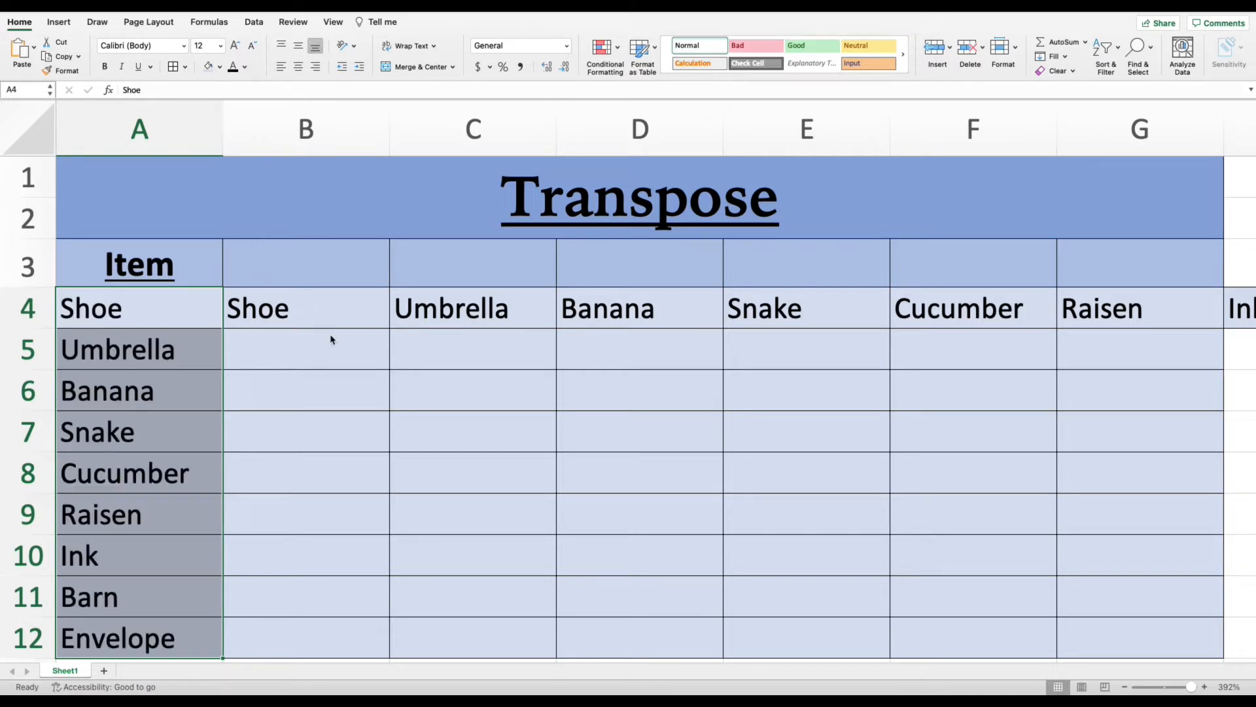
pyautogui.press('super+z')
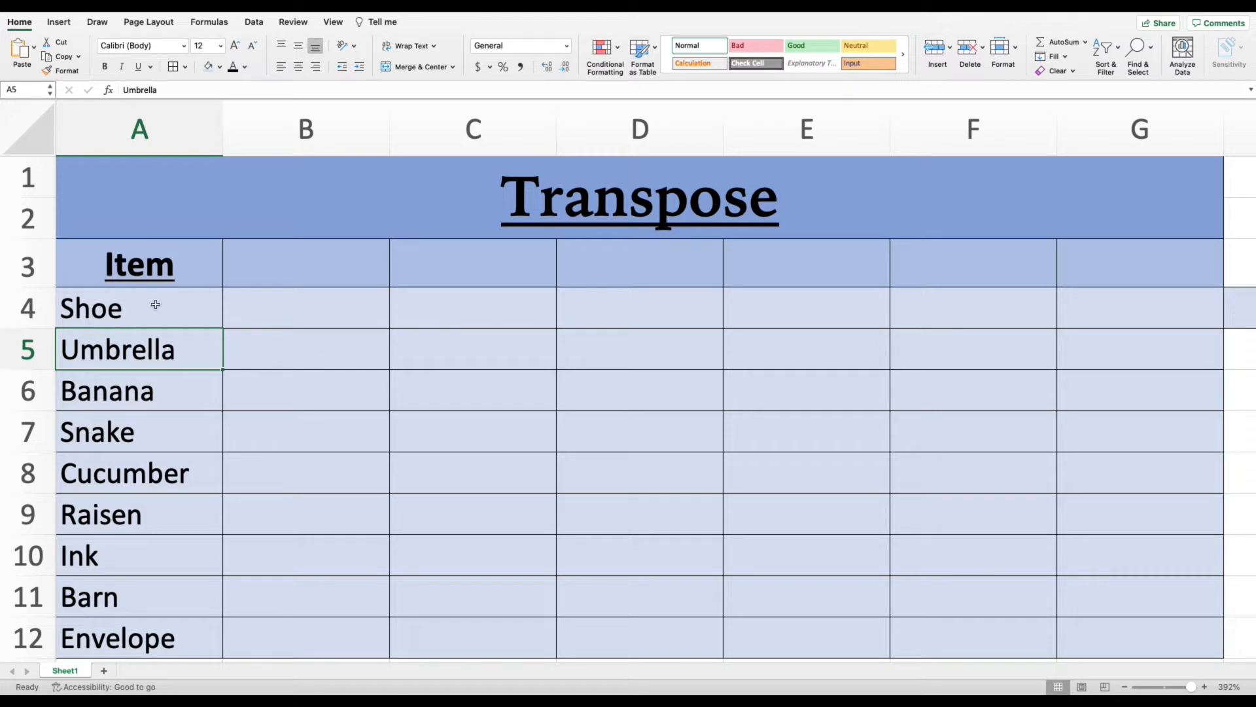
# - Clear the items in A6:A12, keeping only Shoe and Umbrella in the Item column
pyautogui.click(151, 472)
pyautogui.moveTo(151, 472); pyautogui.dragTo(147, 634)
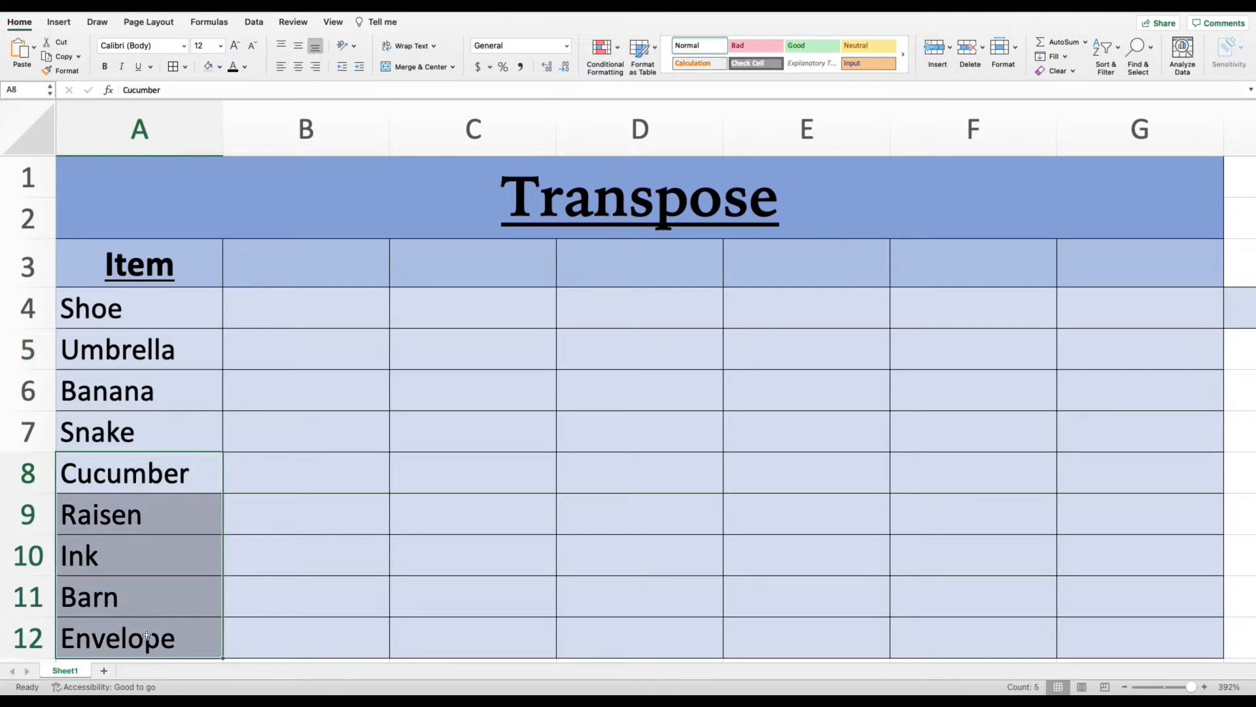
pyautogui.press('Delete')
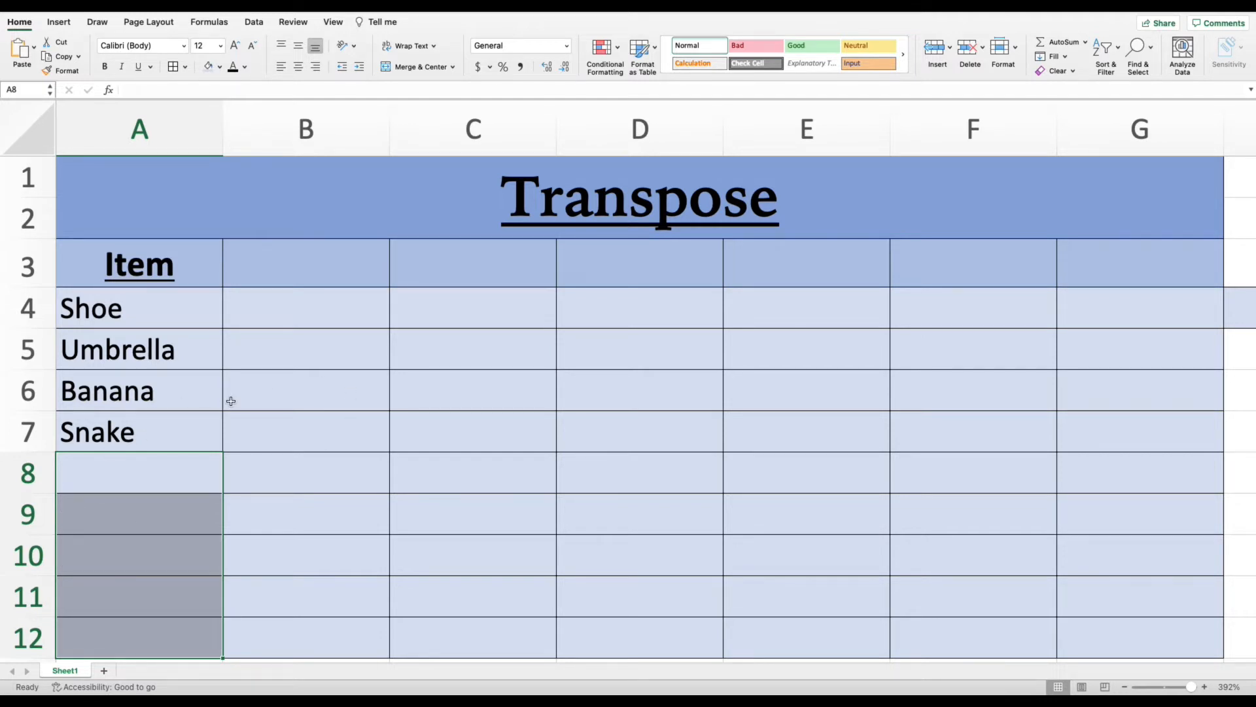
pyautogui.click(286, 390)
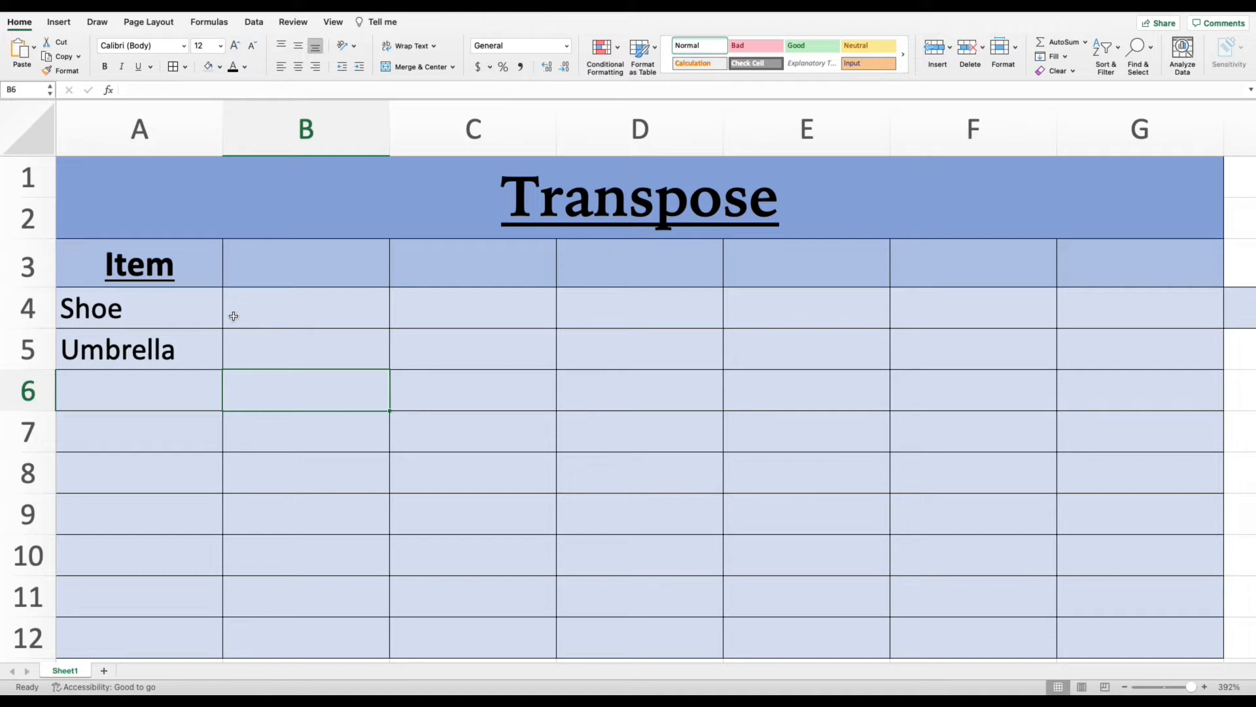
# - Enter the formula =transpose(A4:A12) in cell B4
pyautogui.click(268, 315)
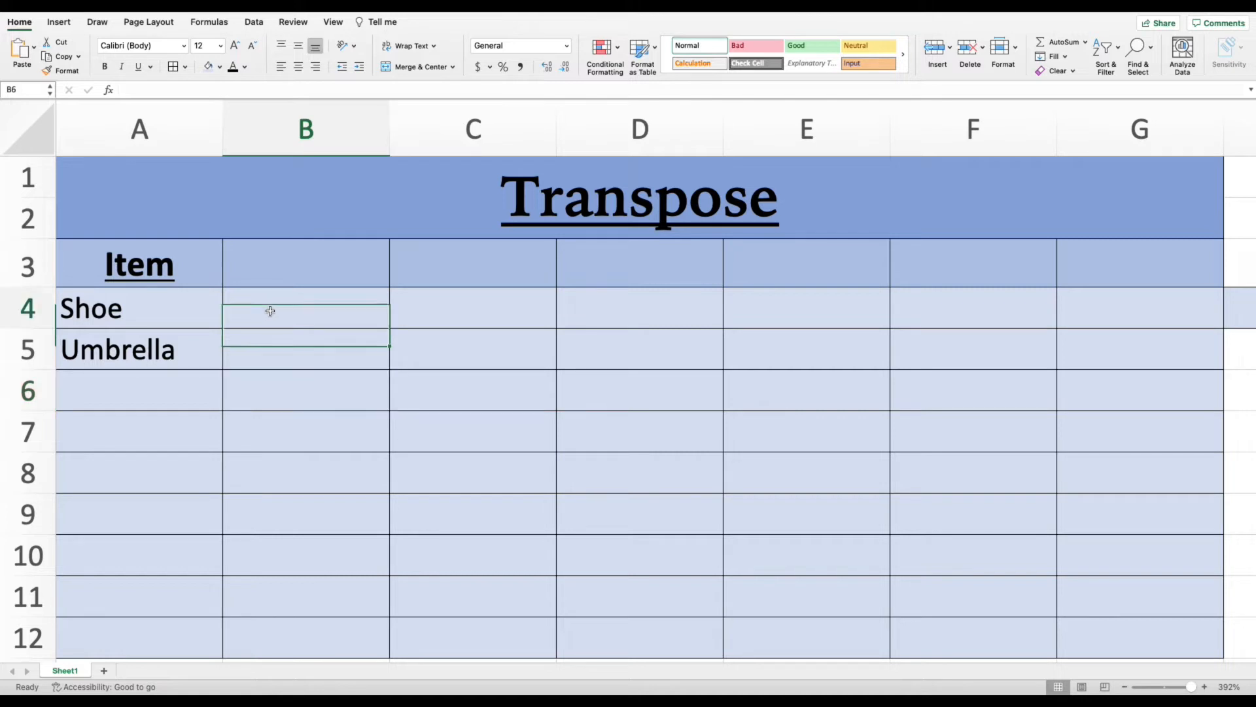
pyautogui.write('=')
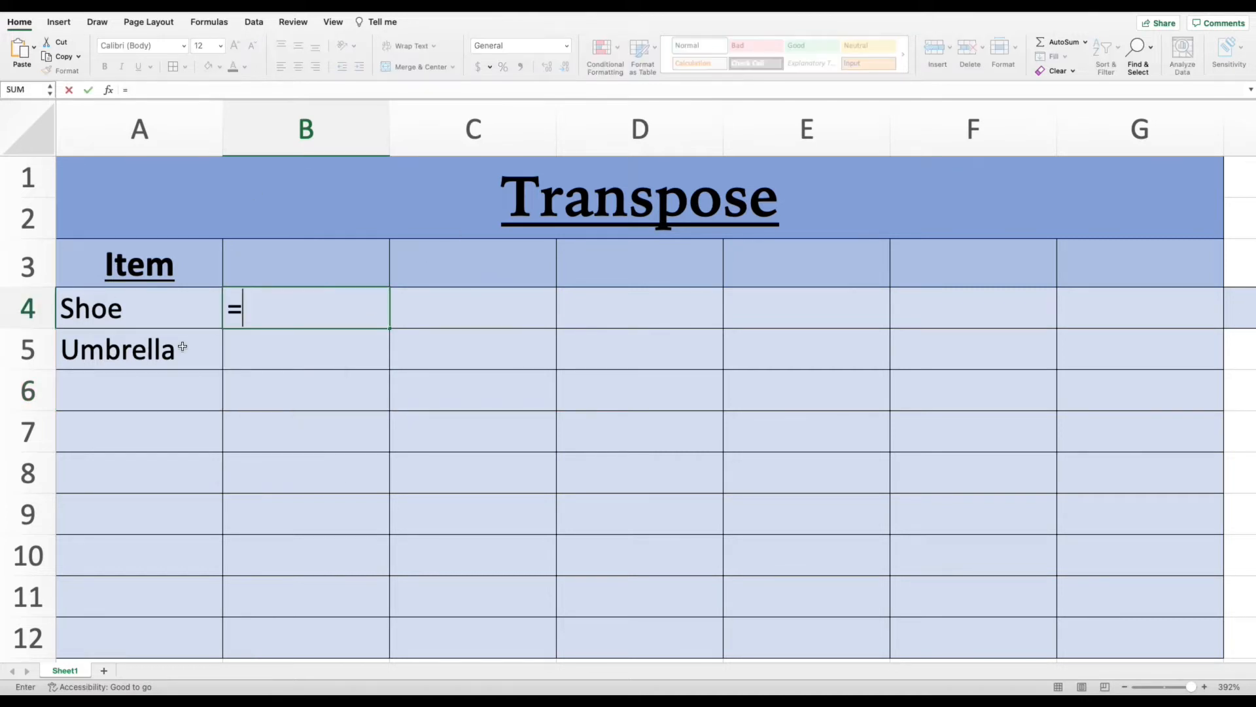
pyautogui.write('tr')
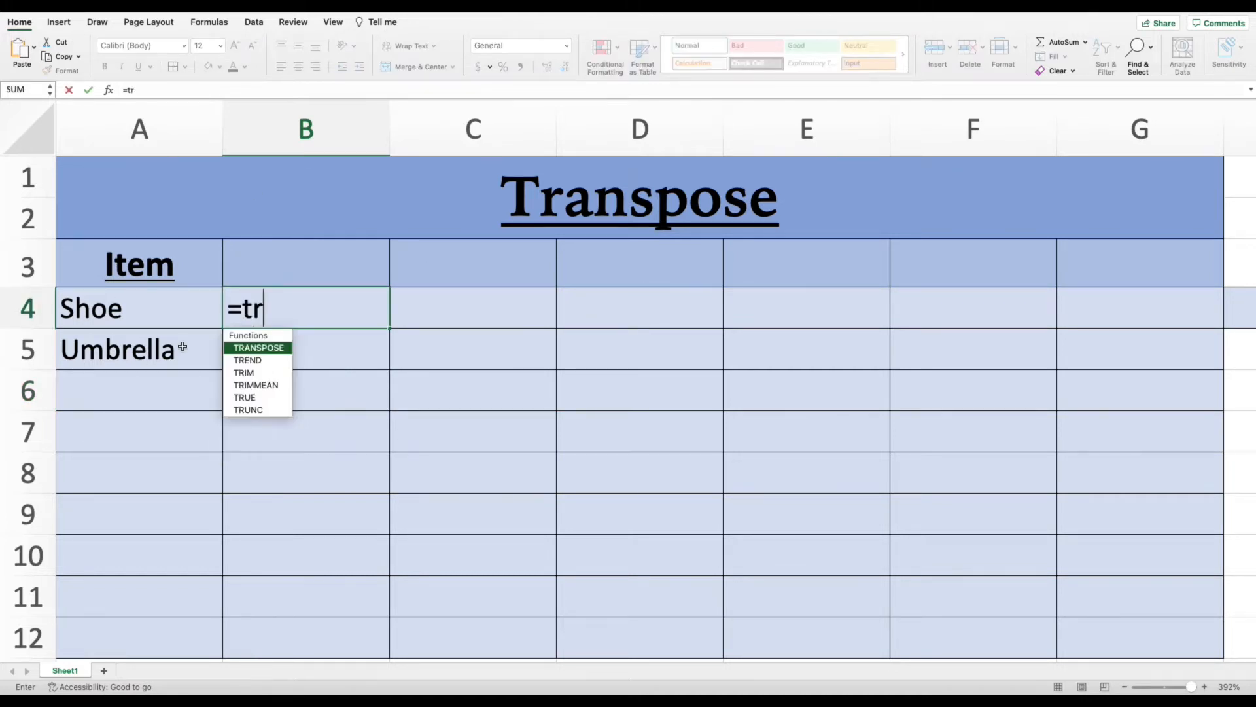
pyautogui.write('anspose')
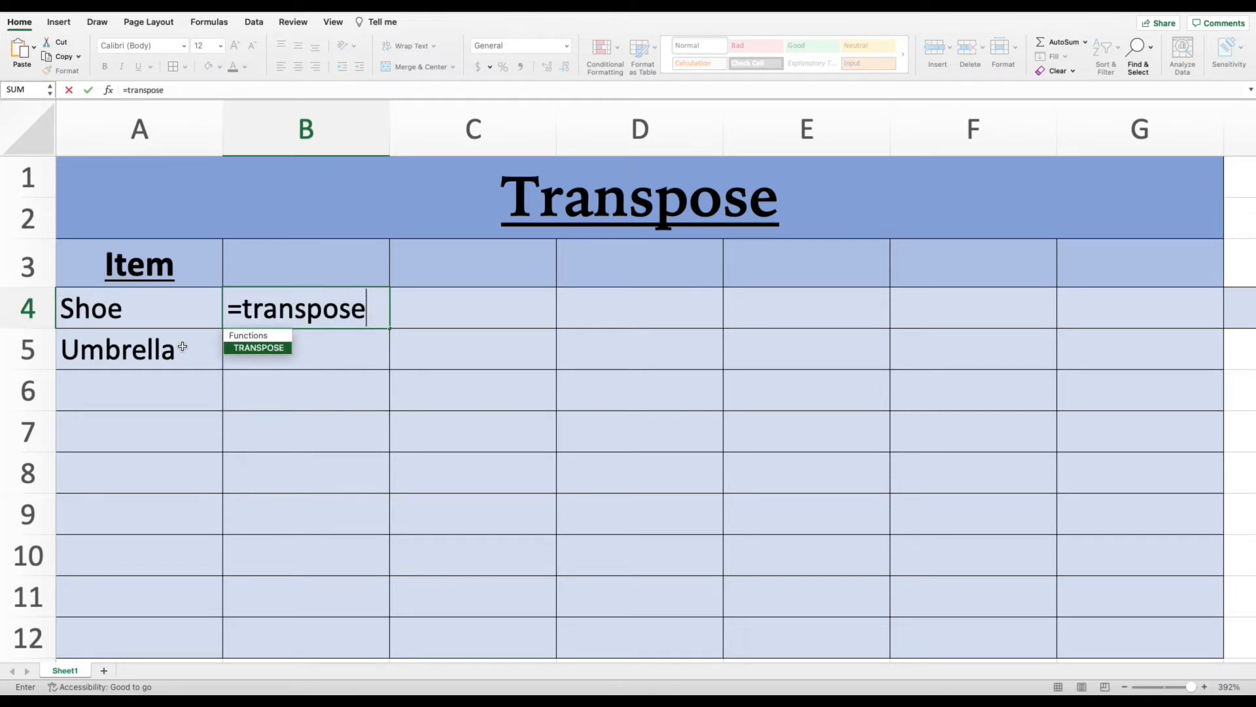
pyautogui.write('(')
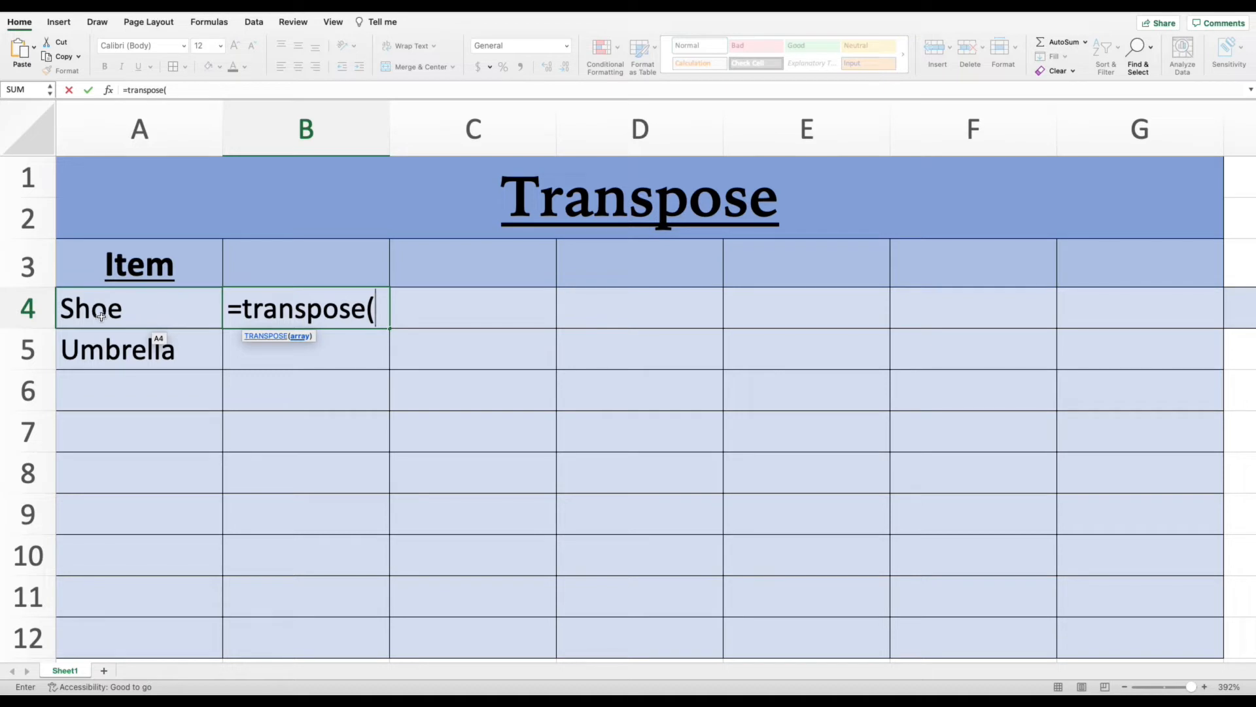
pyautogui.moveTo(165, 307); pyautogui.dragTo(149, 635)
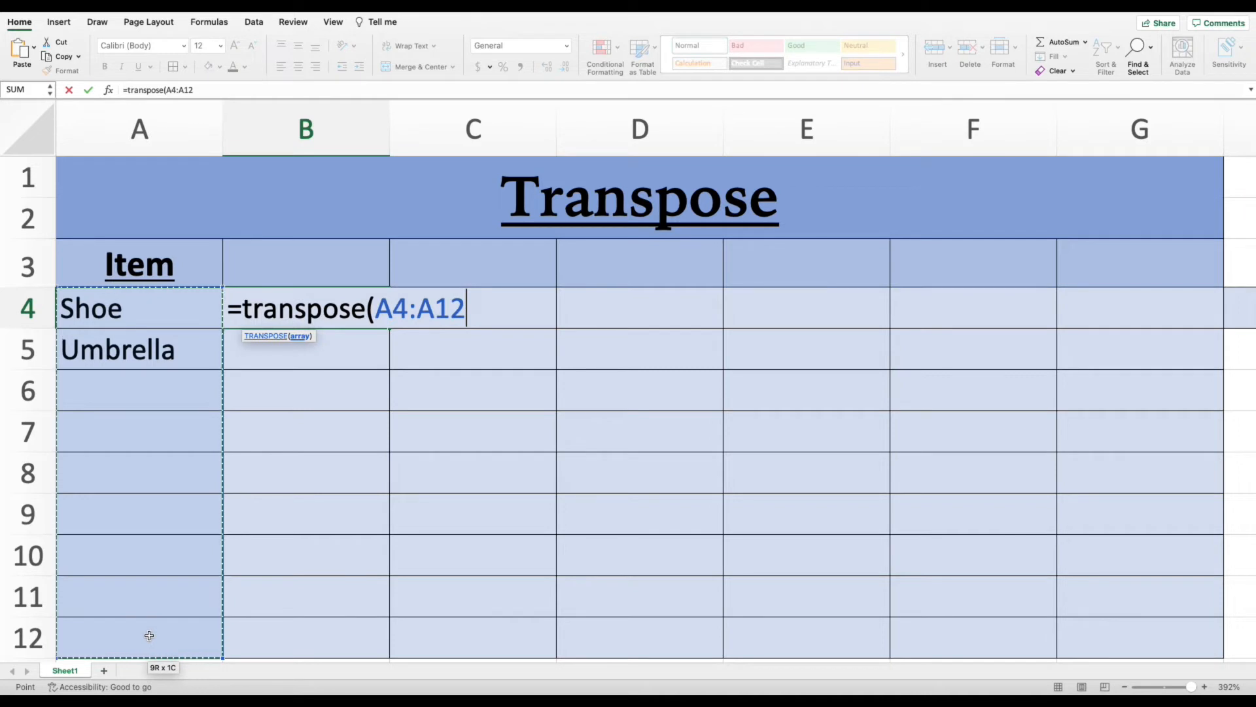
pyautogui.moveTo(149, 635); pyautogui.dragTo(149, 636)
pyautogui.write(')')
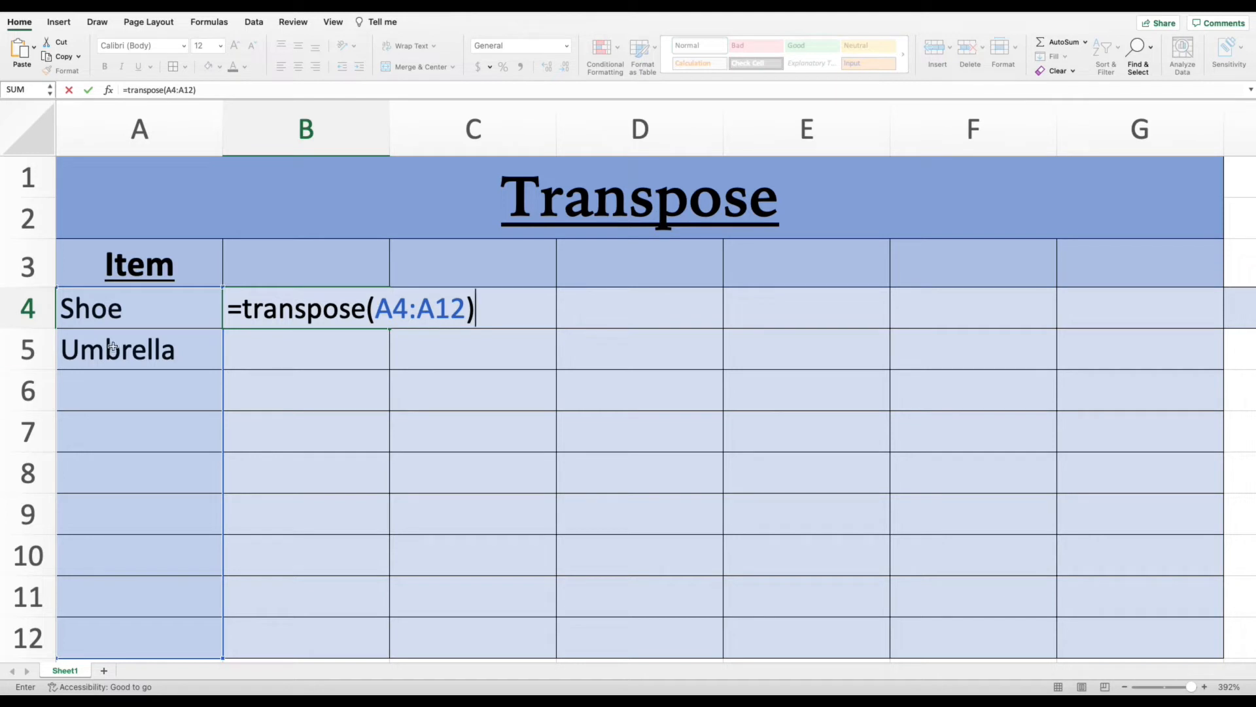
pyautogui.press('Return')
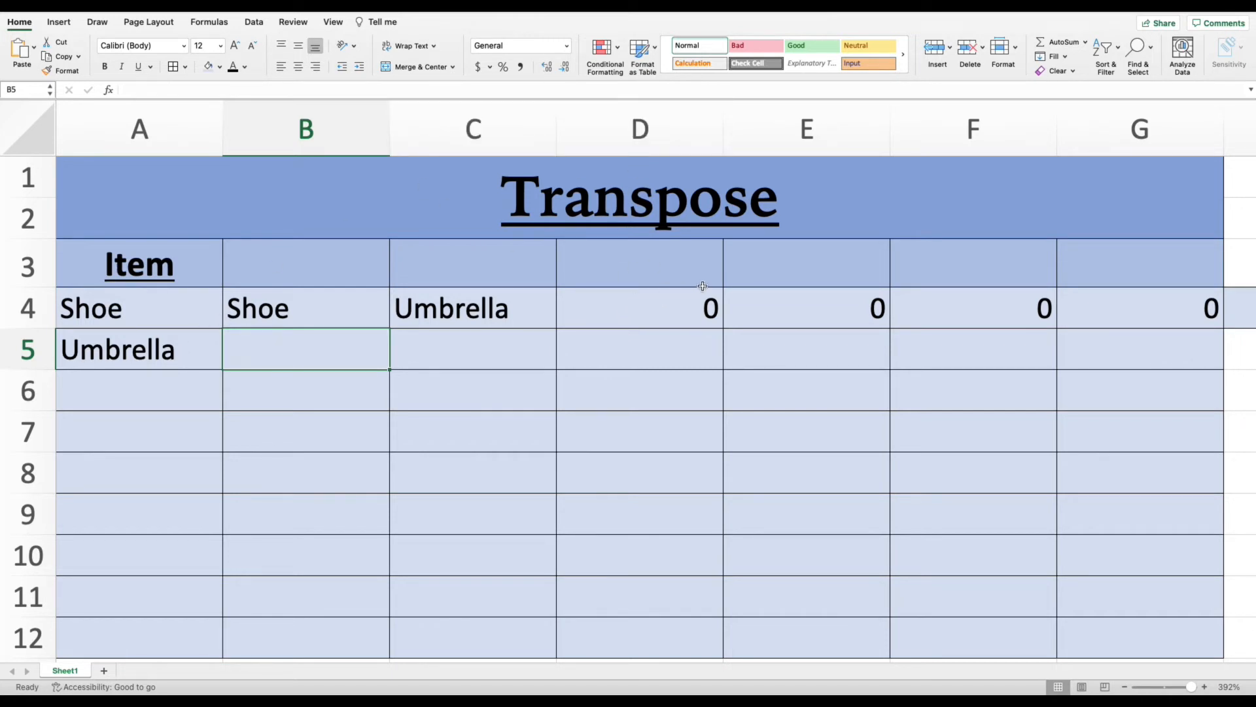
# - Enter Banana in cell A6, below Umbrella in the Item column
pyautogui.click(111, 389)
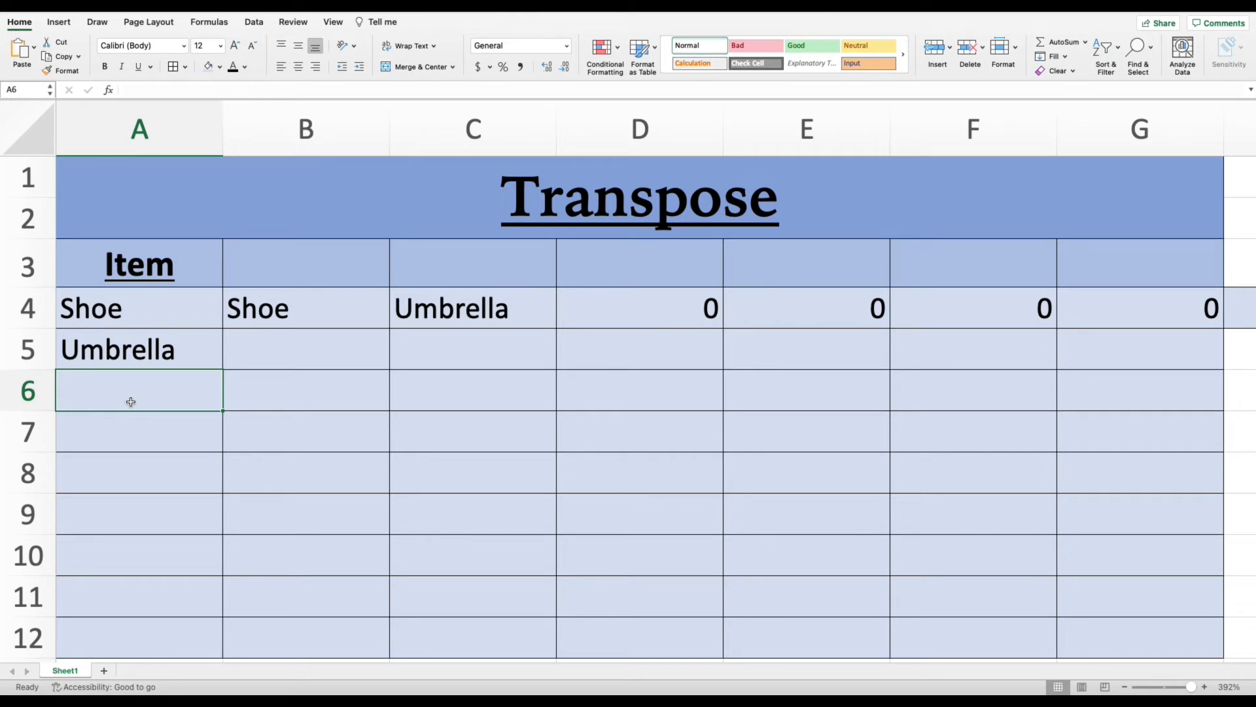
pyautogui.write('Banana')
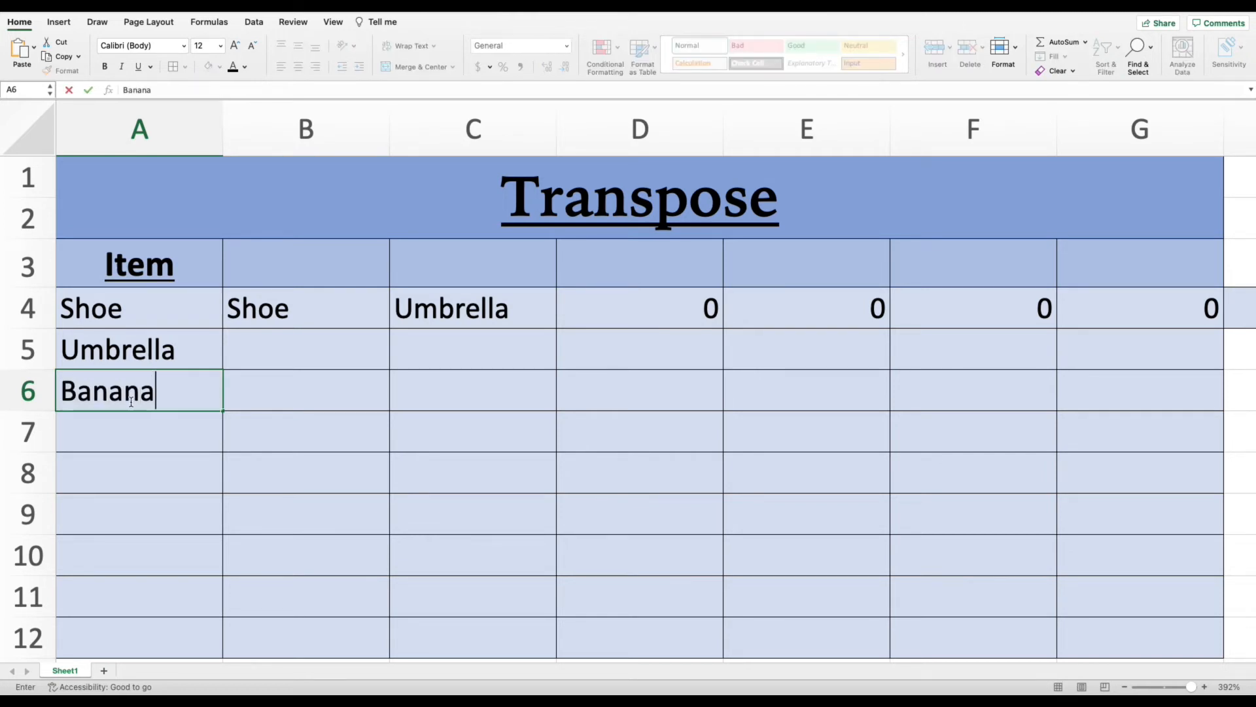
pyautogui.press('Return')
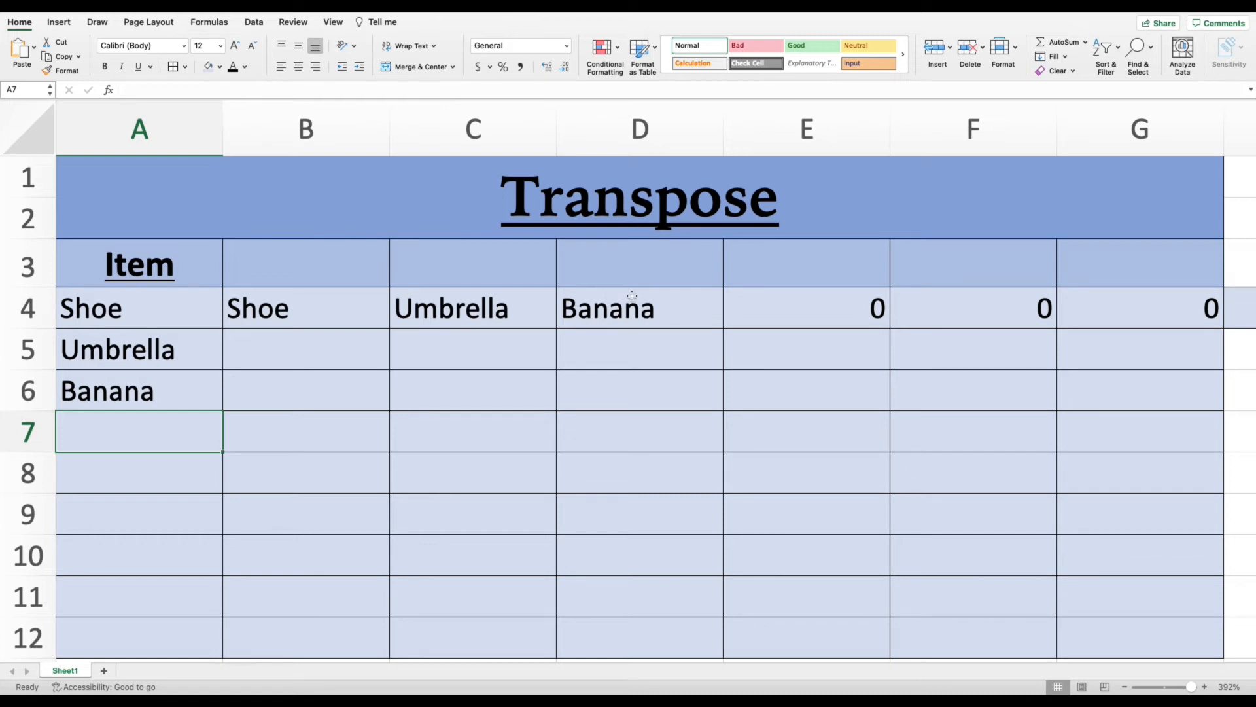
# - Enter Rice in cell A9 of the Item column
pyautogui.click(137, 547)
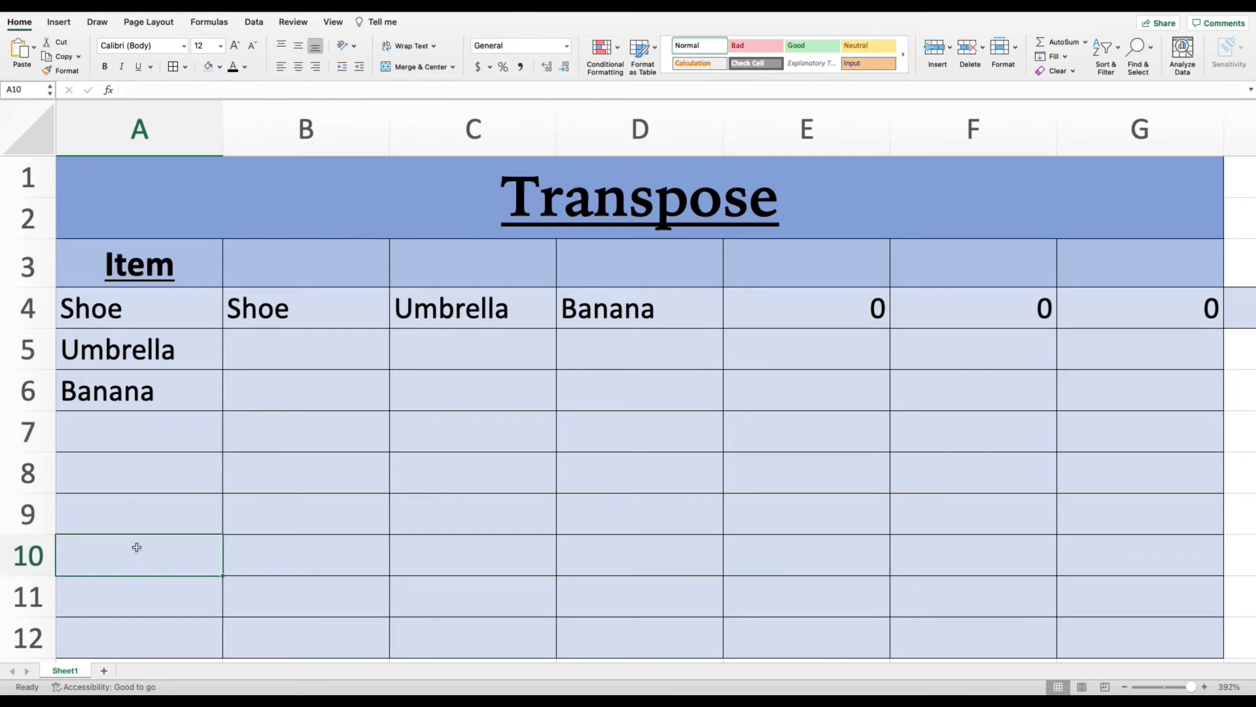
pyautogui.click(112, 517)
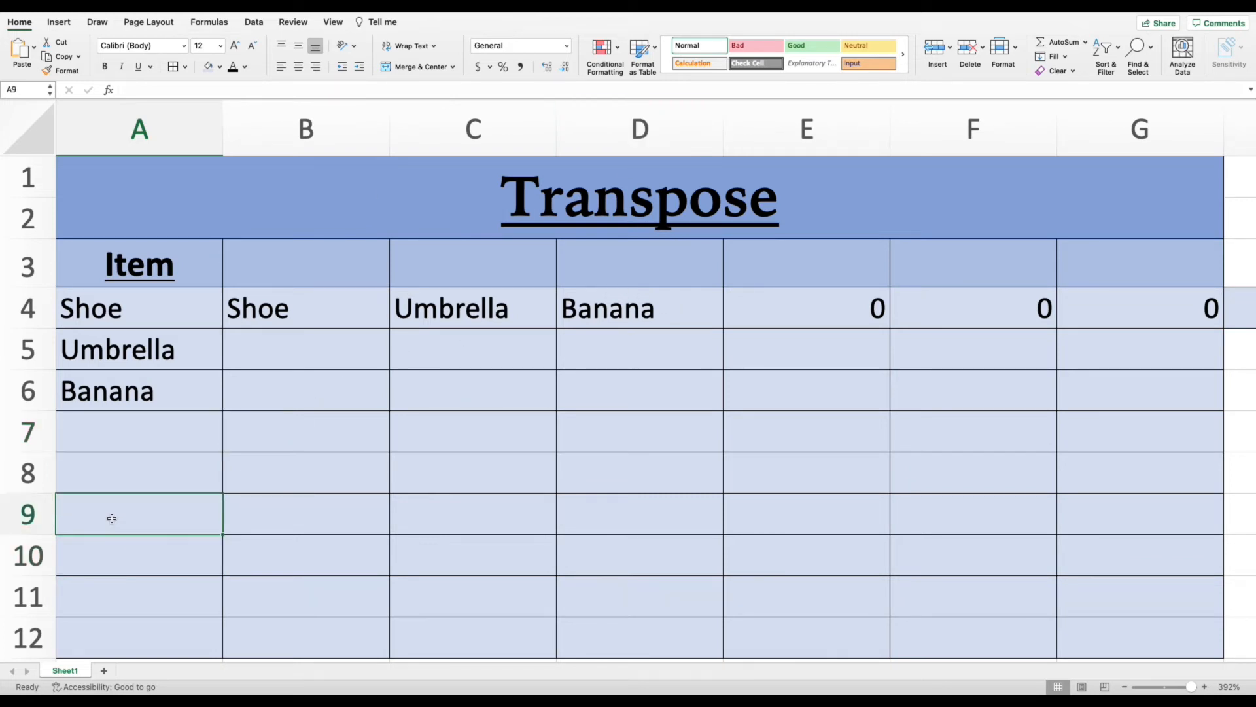
pyautogui.write('Rice')
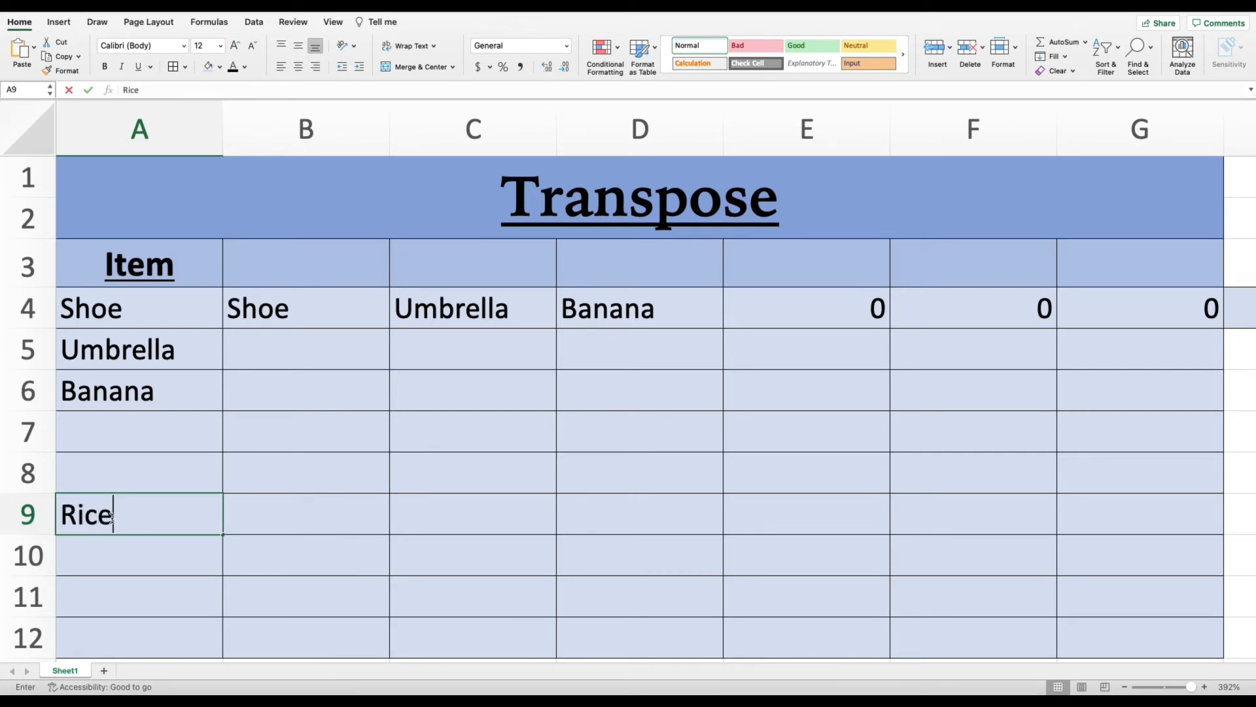
pyautogui.press('Return')
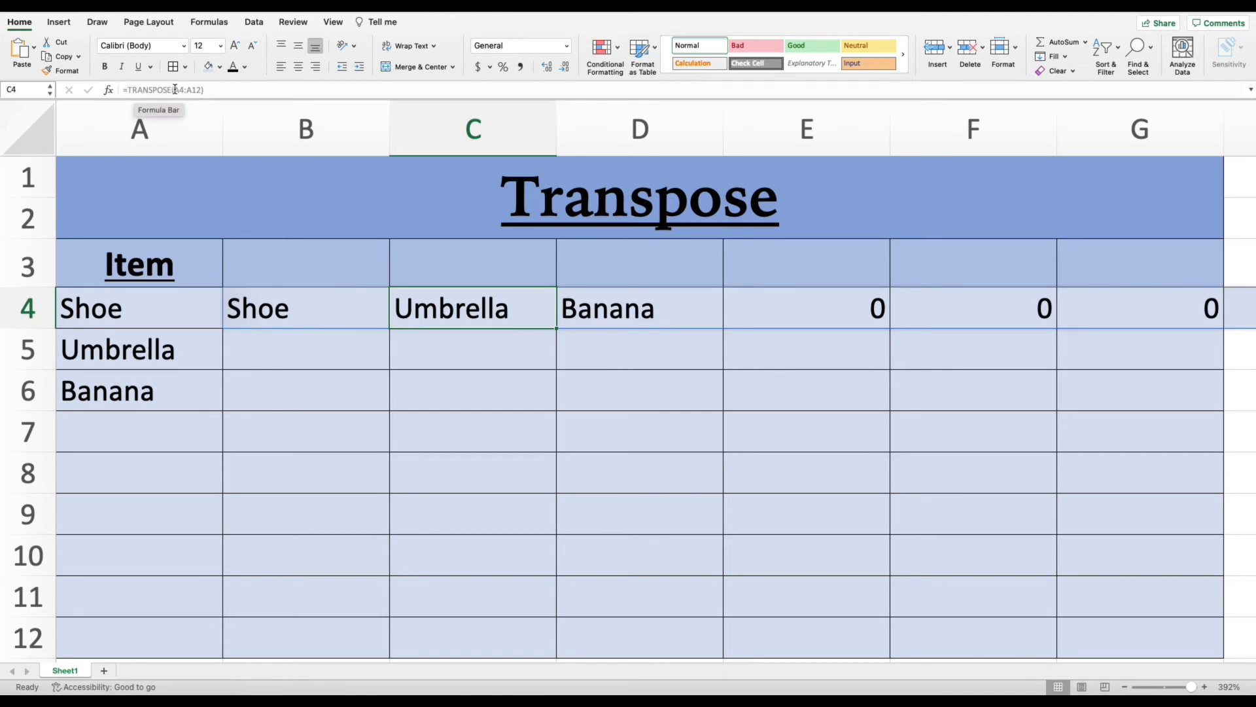
# - Inspect the formula behind the transposed cells B4 to E4 in row 4
pyautogui.click(660, 309)
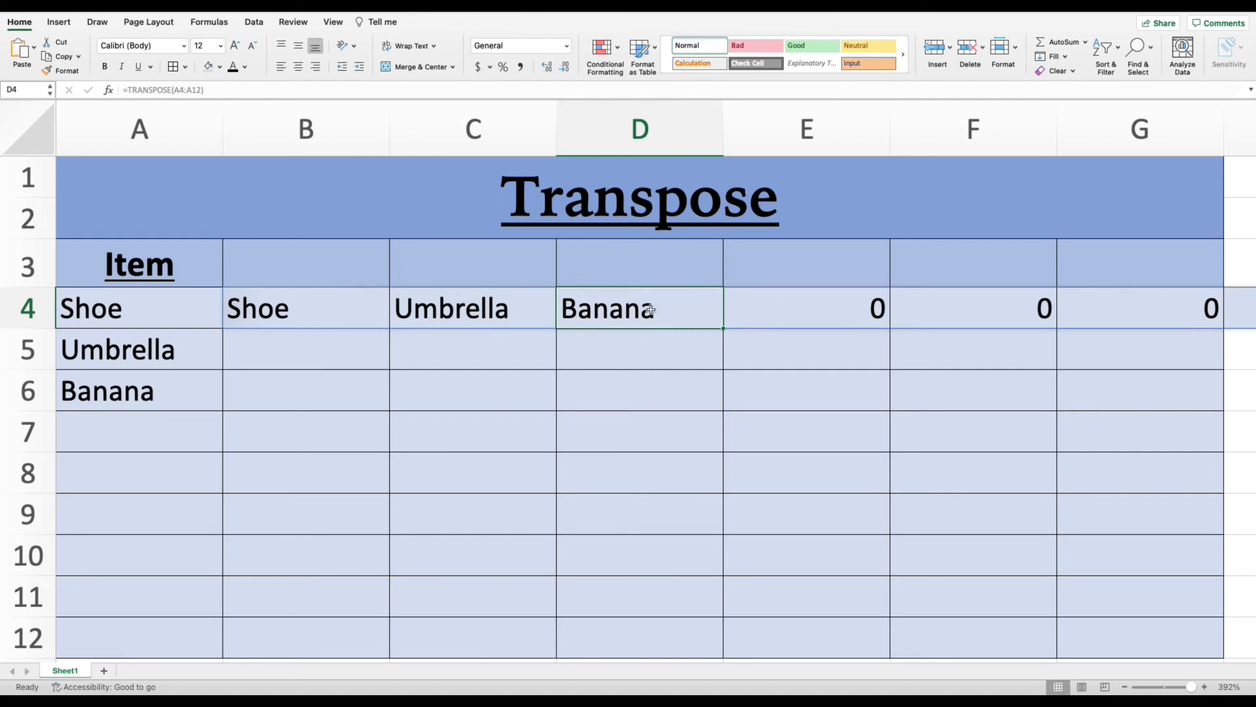
pyautogui.click(748, 310)
pyautogui.click(460, 312)
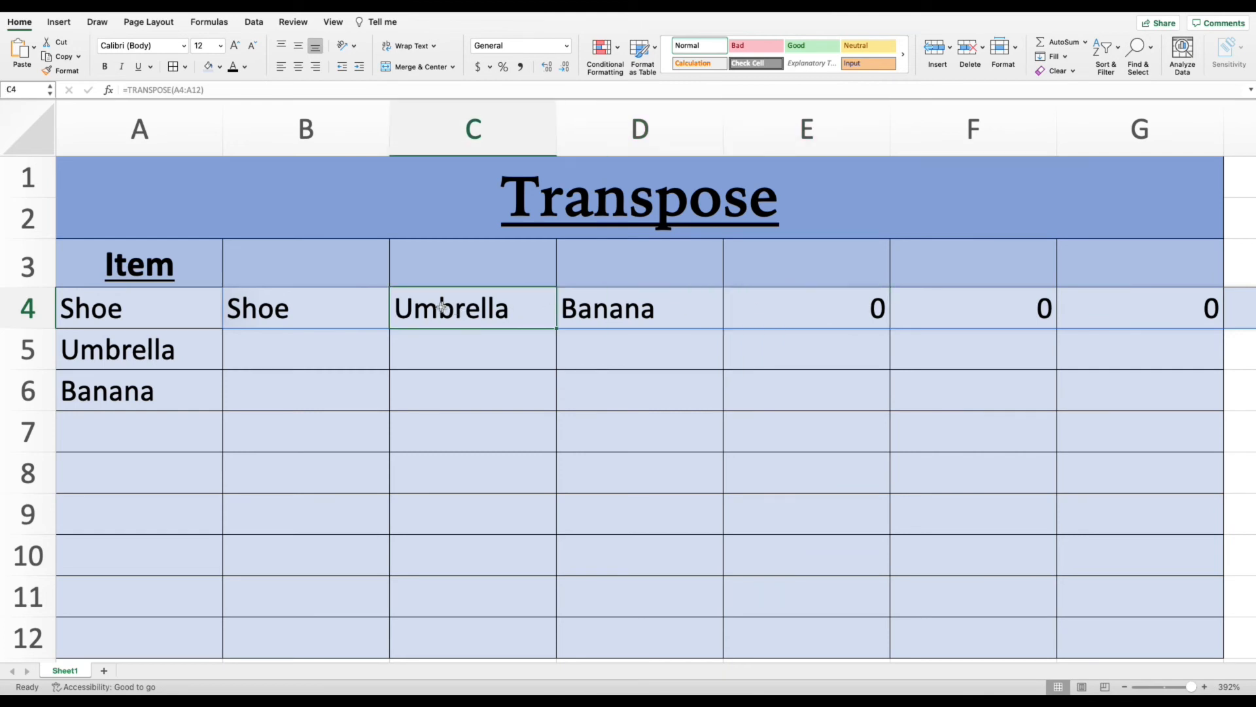
pyautogui.click(324, 301)
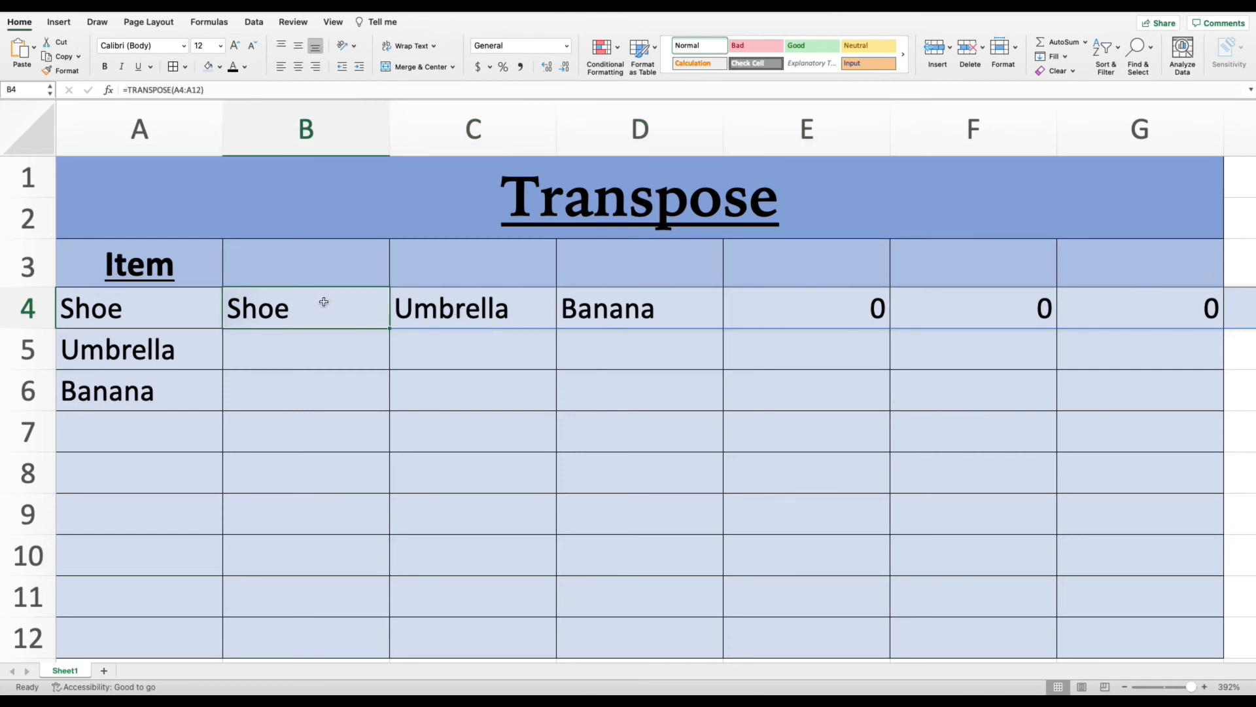